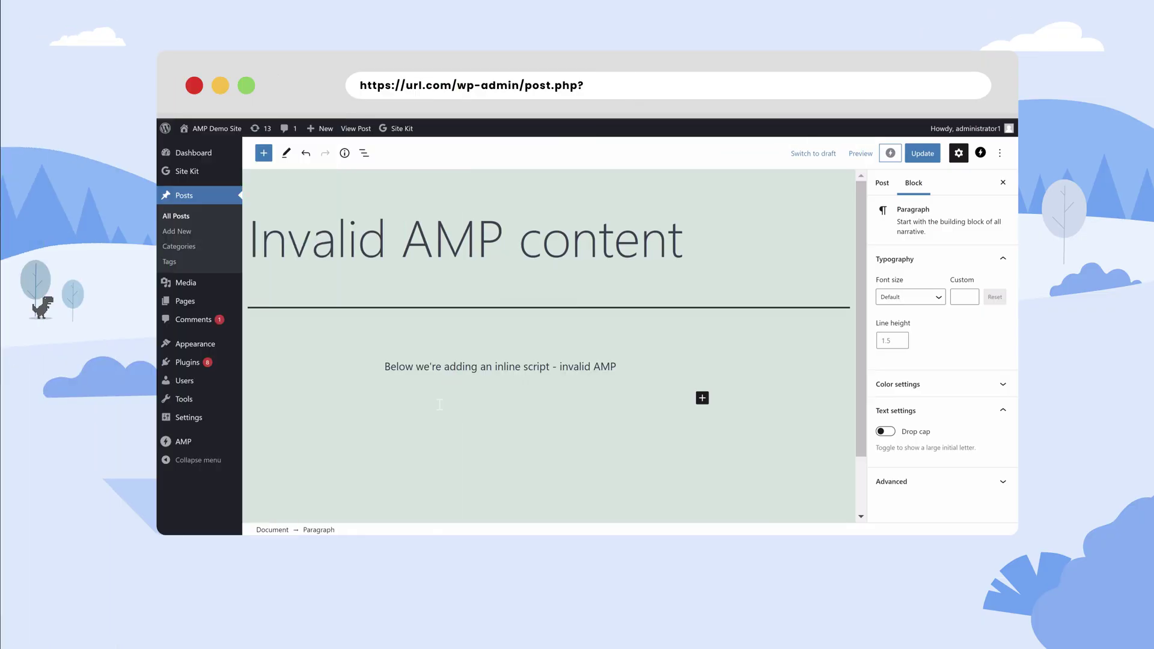
# - Add a Custom HTML block containing the onclick alert button form and save the post
pyautogui.click(702, 398)
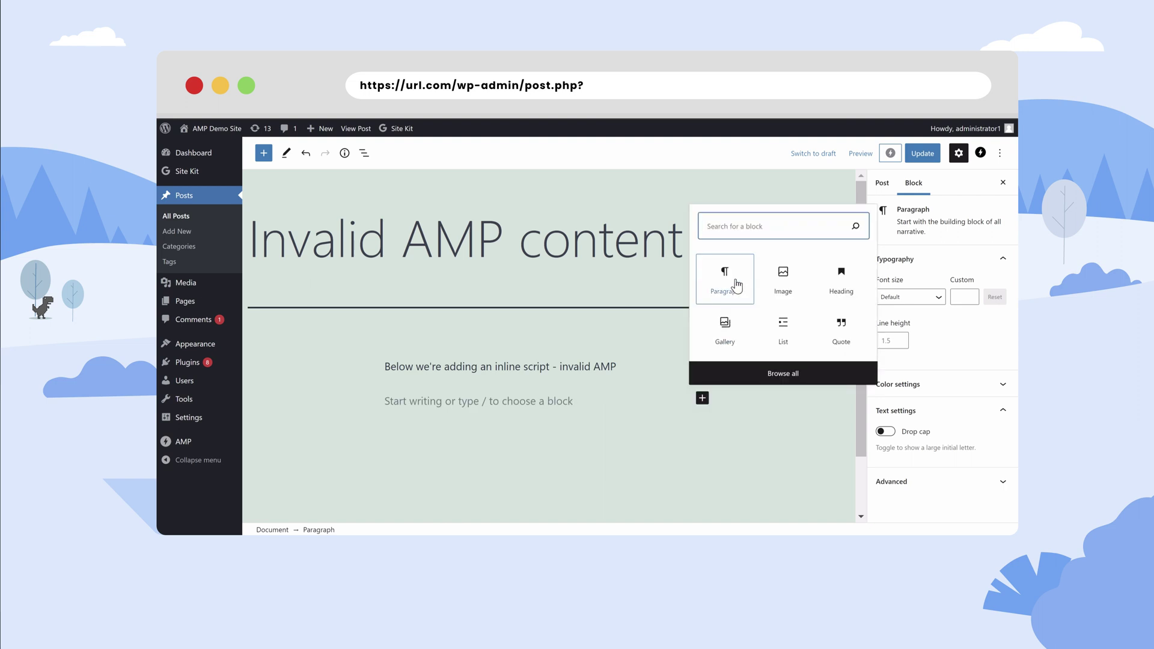
pyautogui.write('ht')
pyautogui.click(725, 243)
pyautogui.write('<form>         <input type="button" value="Click" onclick="alert(\'Button Clicked\')">     </form>')
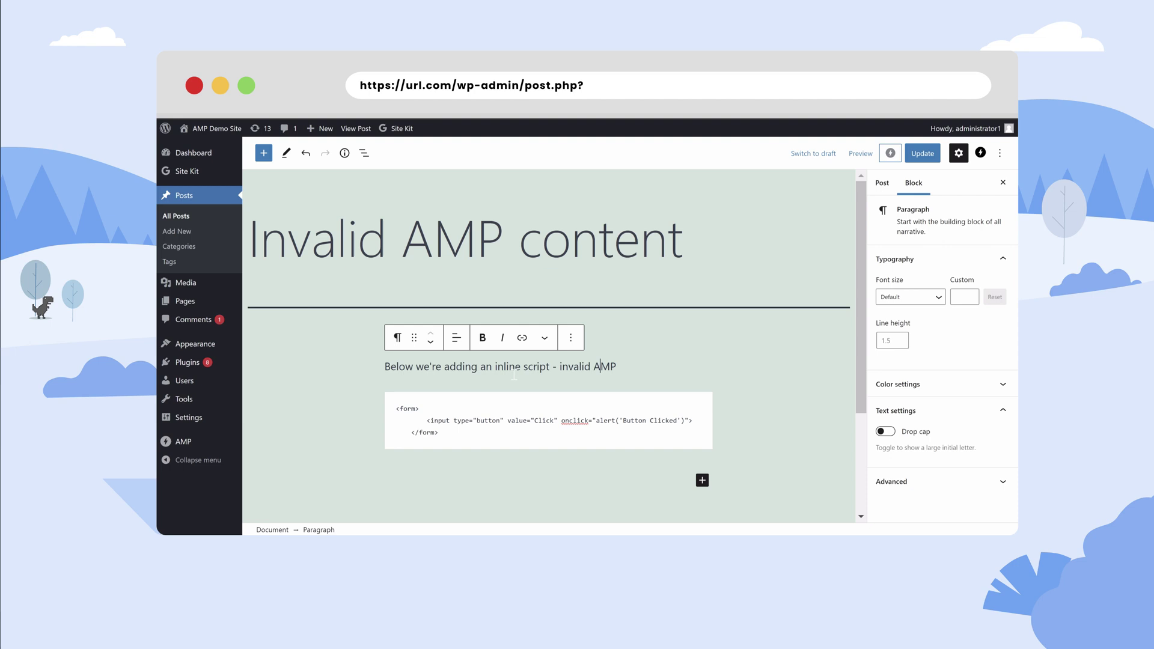
pyautogui.hotkey('ctrl', 's')
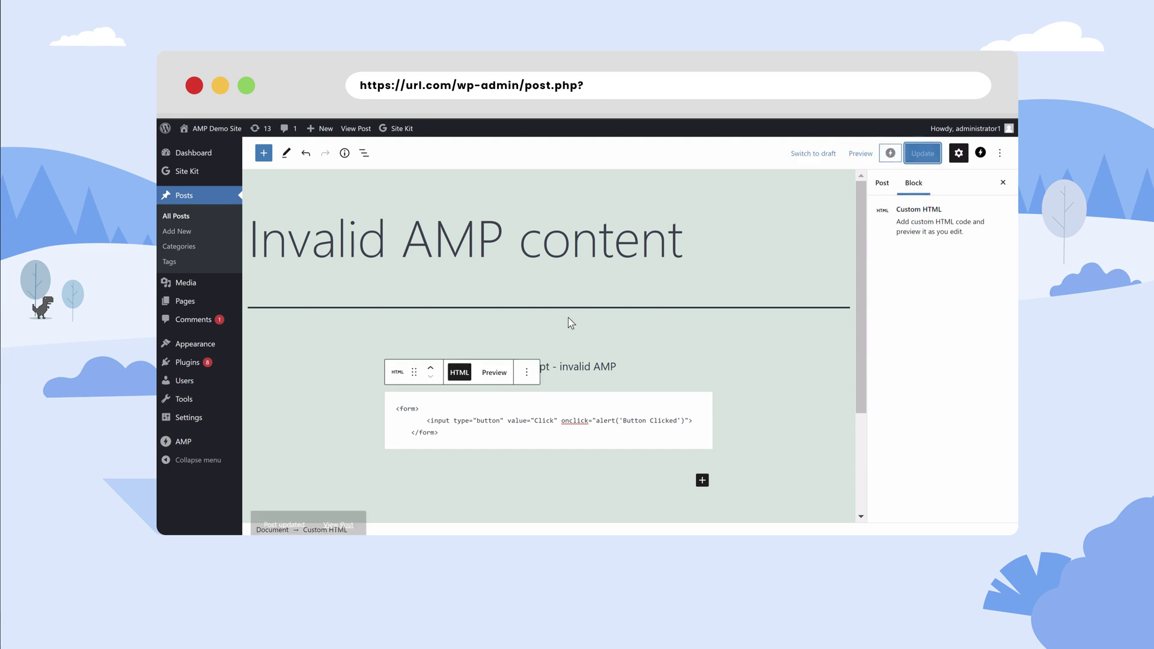
# - Check the post's AMP validation panel, then preview the post in a new tab
pyautogui.click(778, 412)
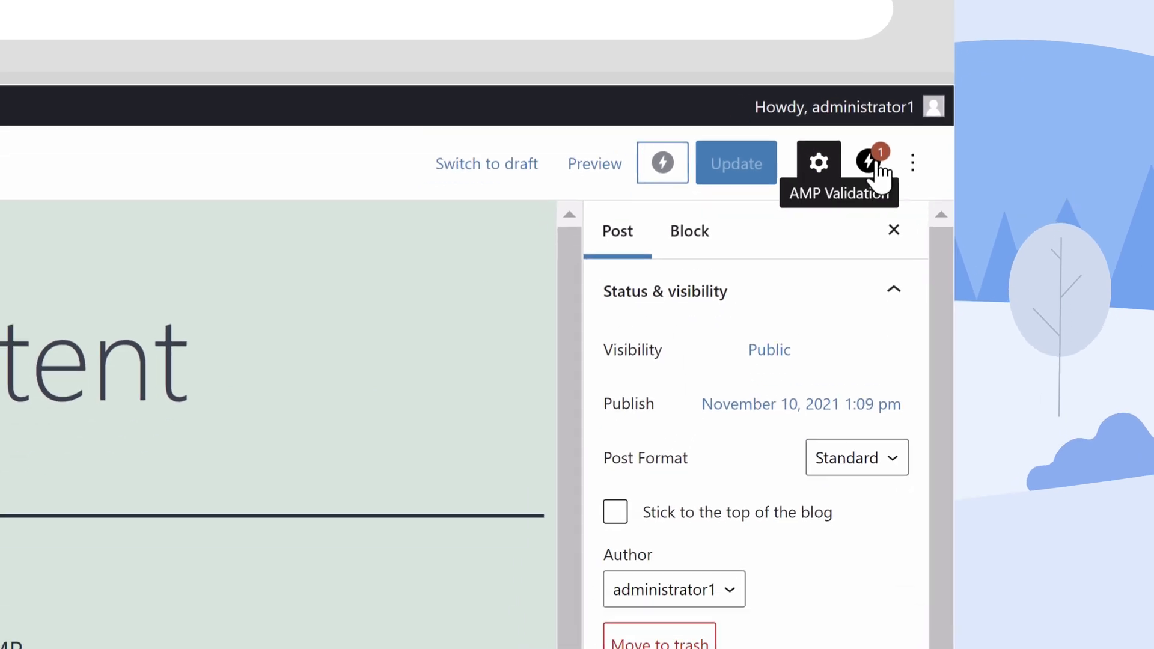
pyautogui.click(854, 257)
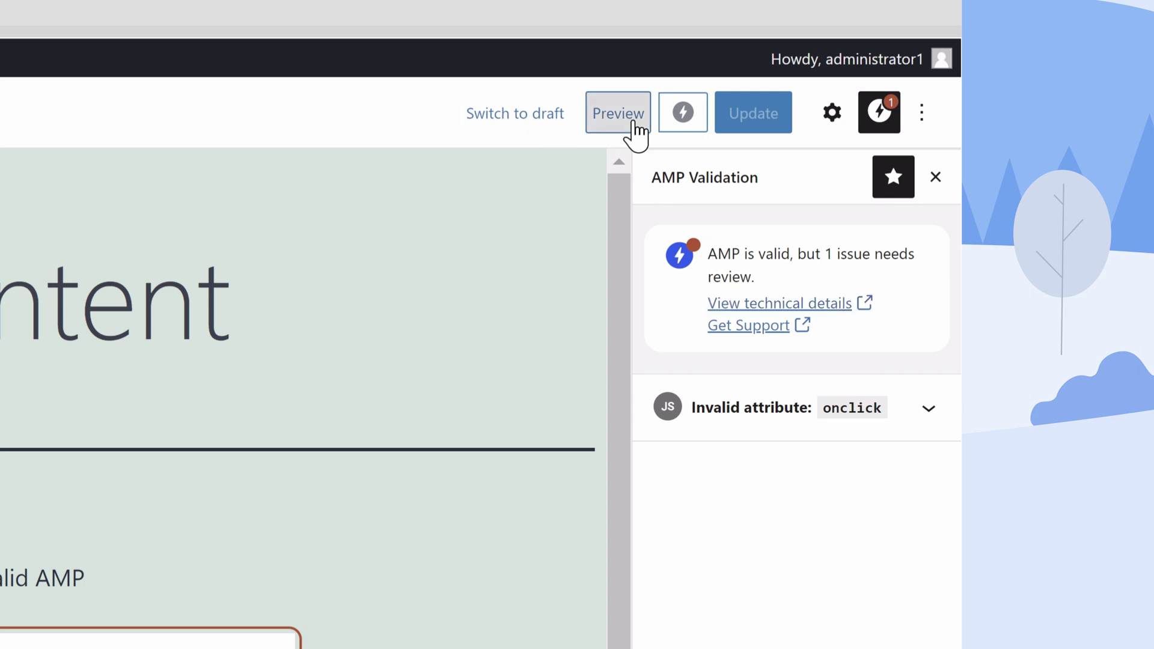
pyautogui.click(628, 121)
pyautogui.click(613, 330)
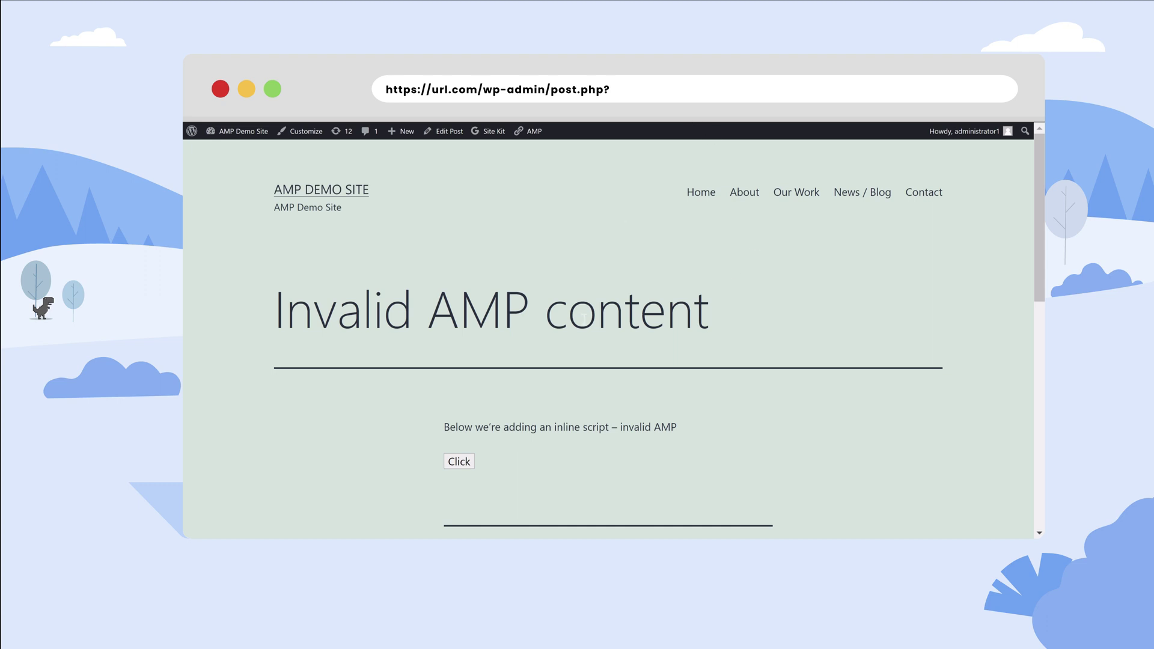
# - Validate the post's AMP URL and expand the details of the invalid onclick attribute error
pyautogui.moveTo(530, 137)
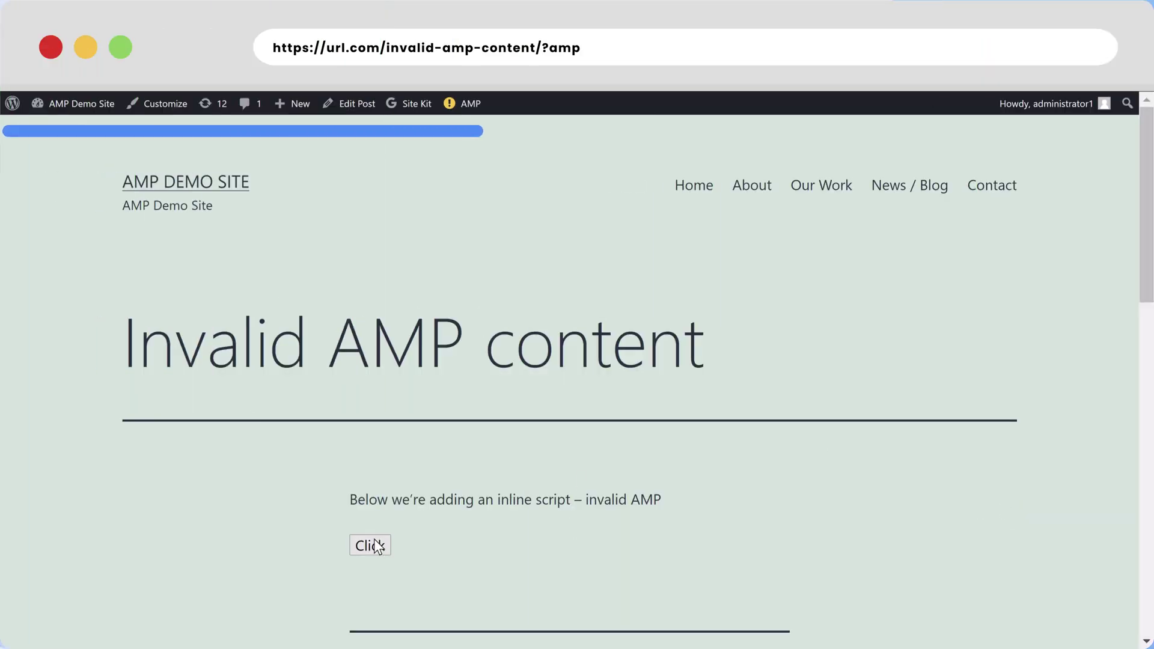
pyautogui.moveTo(464, 106)
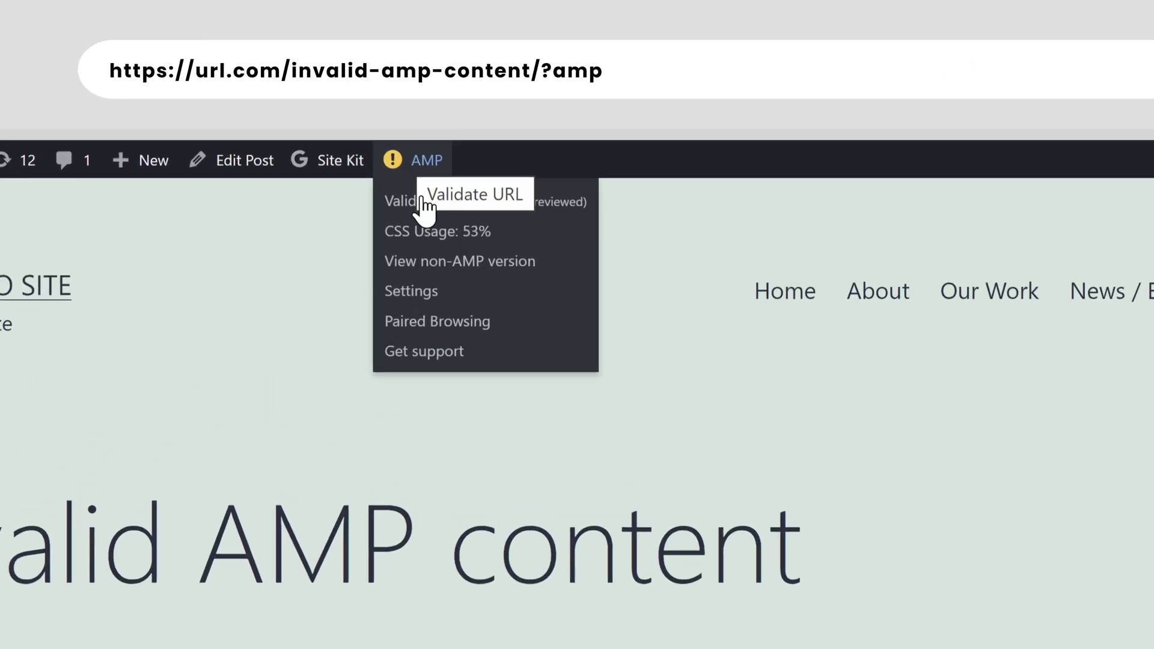
pyautogui.click(510, 206)
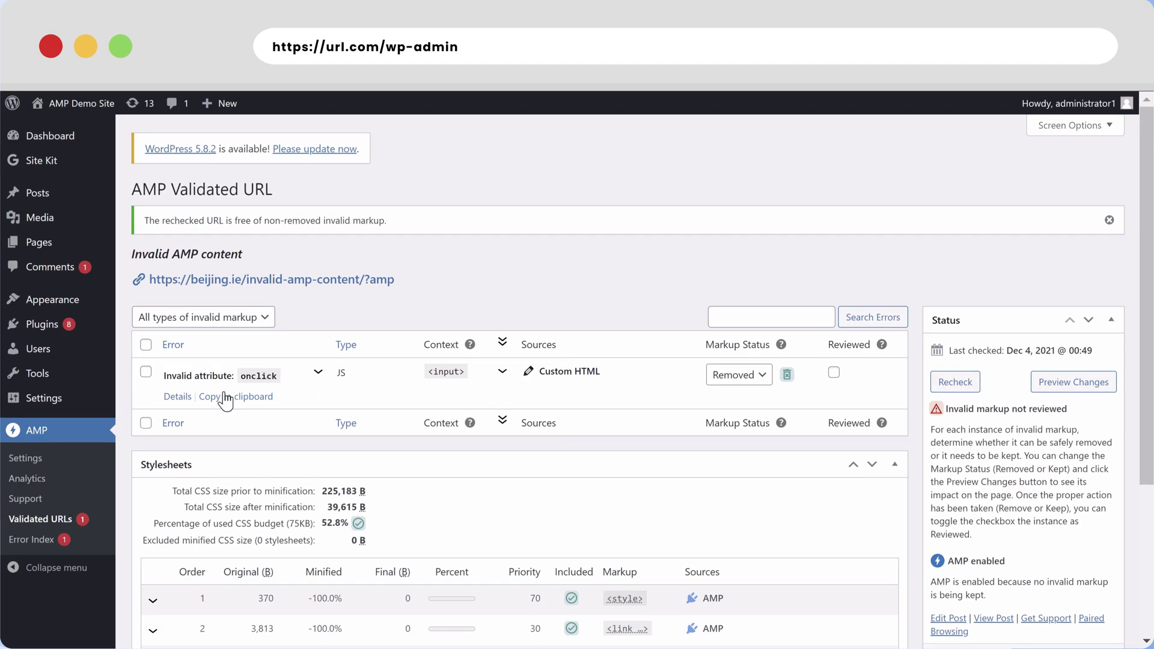
pyautogui.click(177, 397)
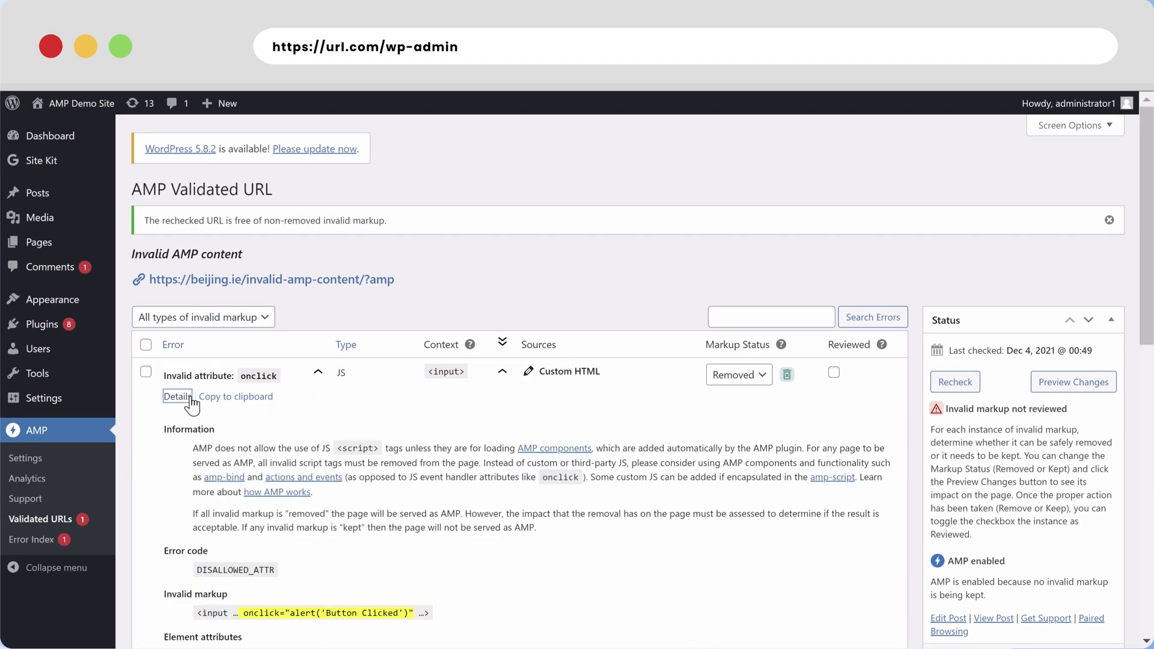
pyautogui.scroll(-2, 371, 388)
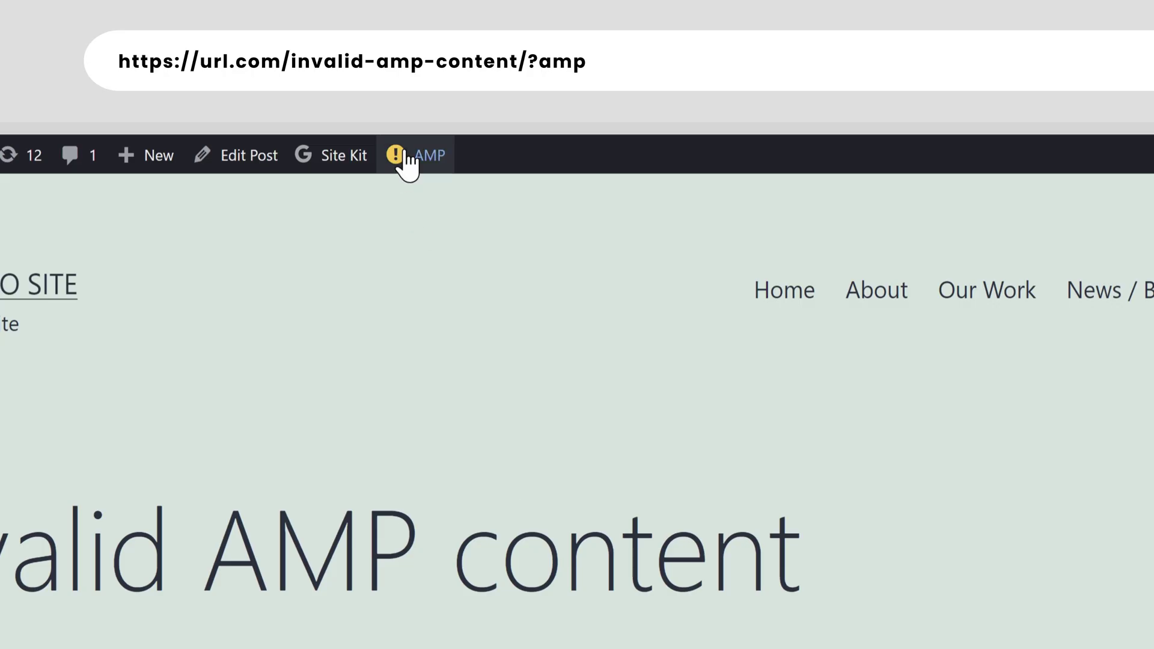
pyautogui.moveTo(408, 161)
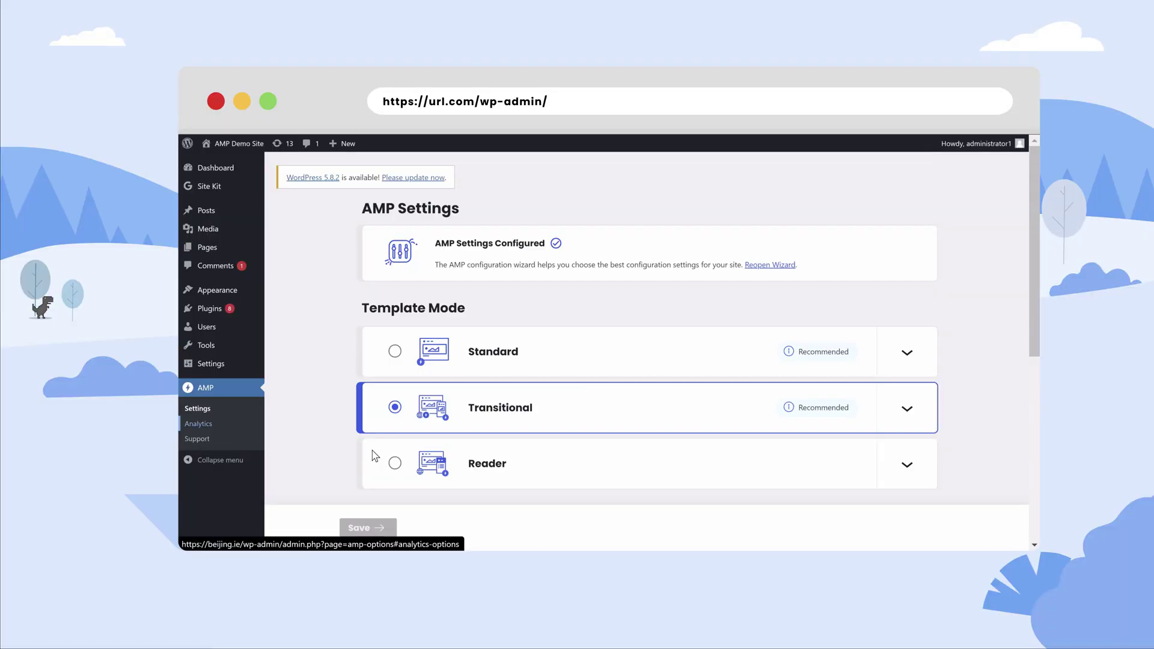
# - Enable Developer Tools under Other in Advanced Settings, save, and reload the settings page
pyautogui.scroll(-6, 562, 370)
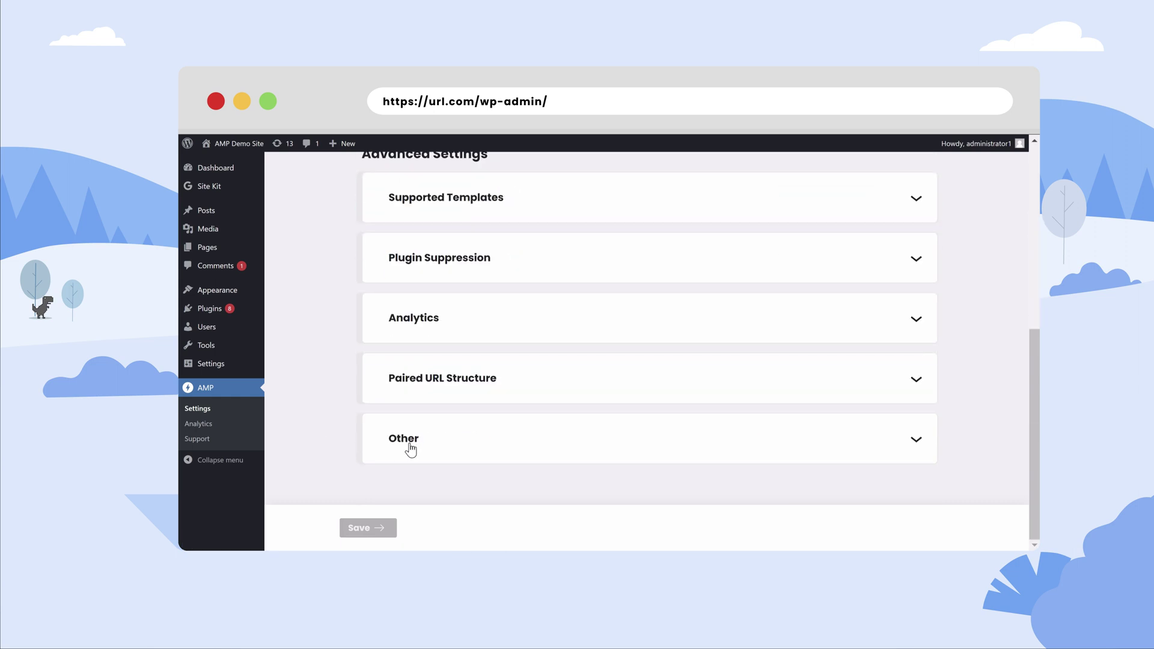
pyautogui.click(411, 449)
pyautogui.scroll(-2, 303, 431)
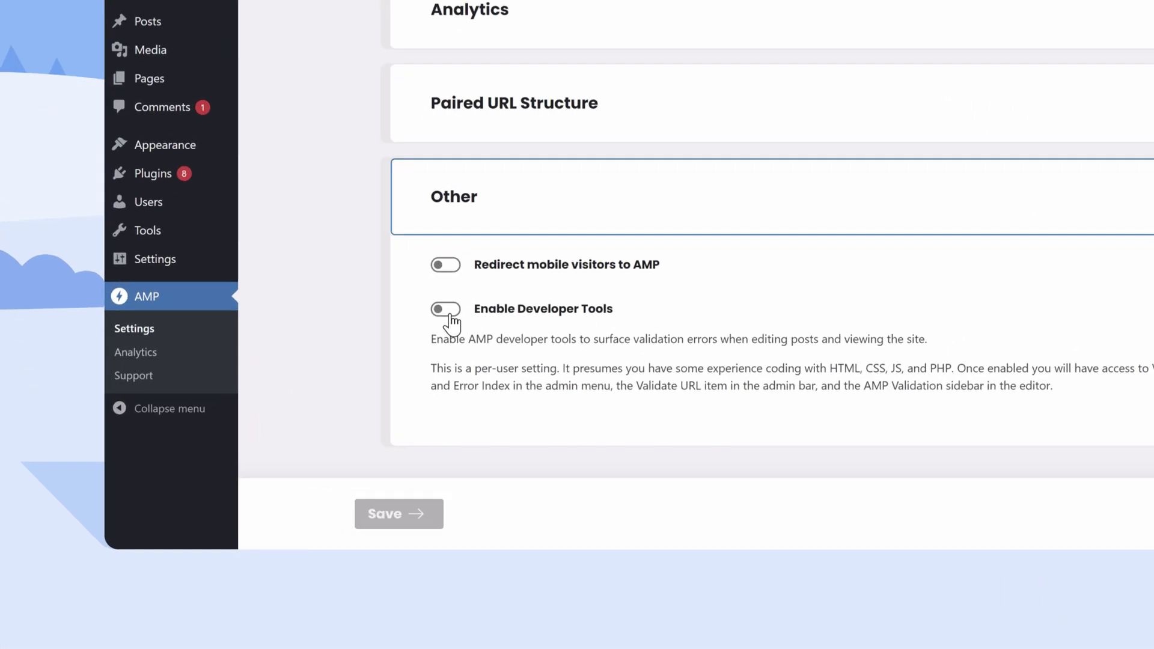
pyautogui.click(450, 315)
pyautogui.click(388, 513)
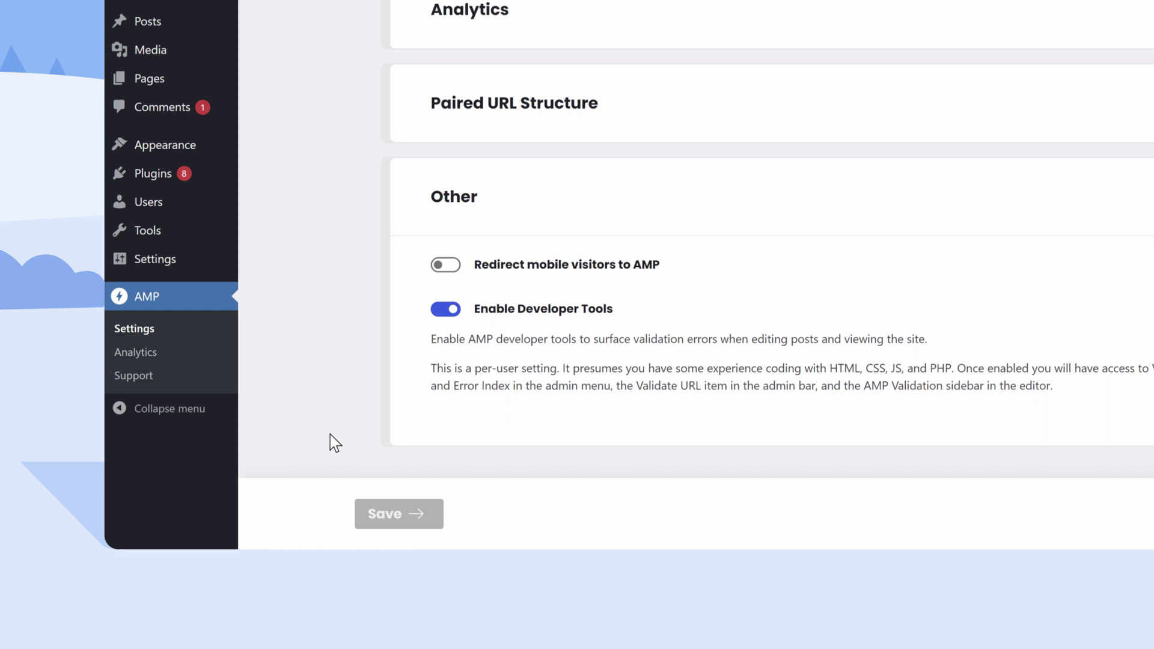
pyautogui.rightClick(318, 385)
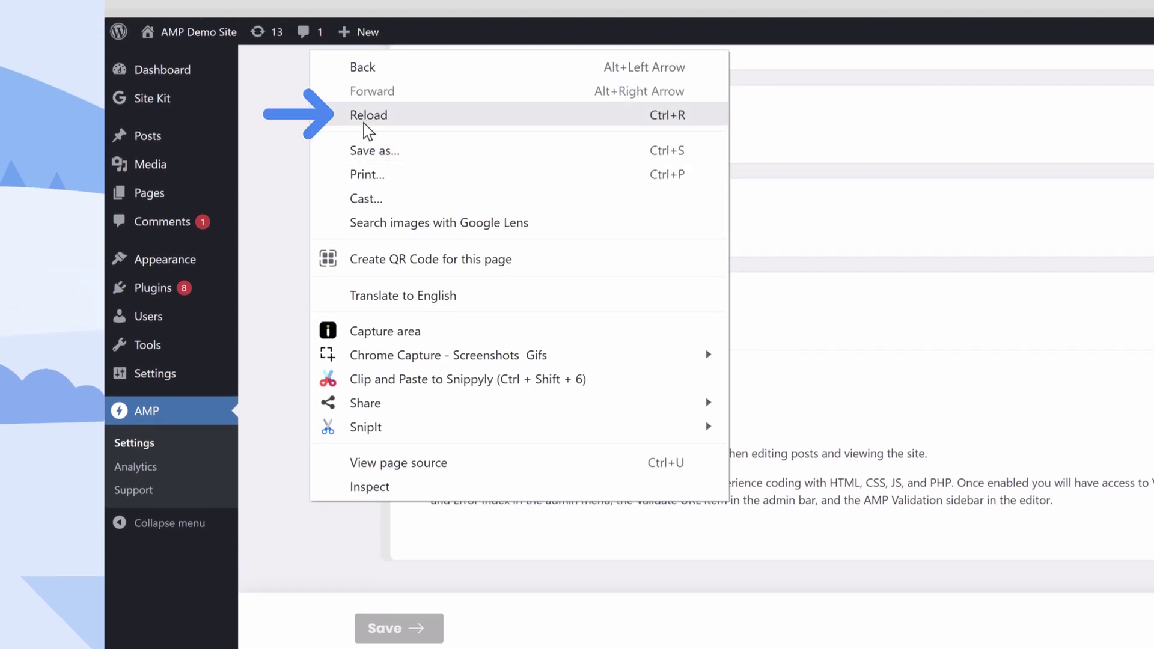
pyautogui.click(363, 124)
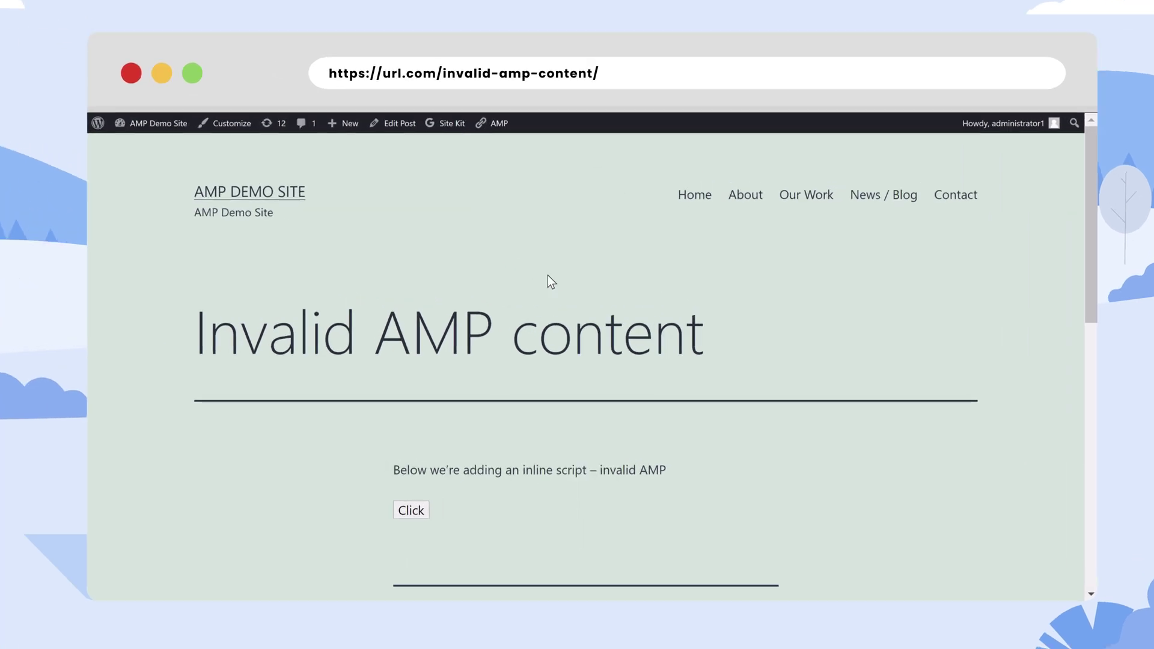
# - Run Validate URL from the admin bar's AMP menu for the Invalid AMP content post
pyautogui.moveTo(494, 124)
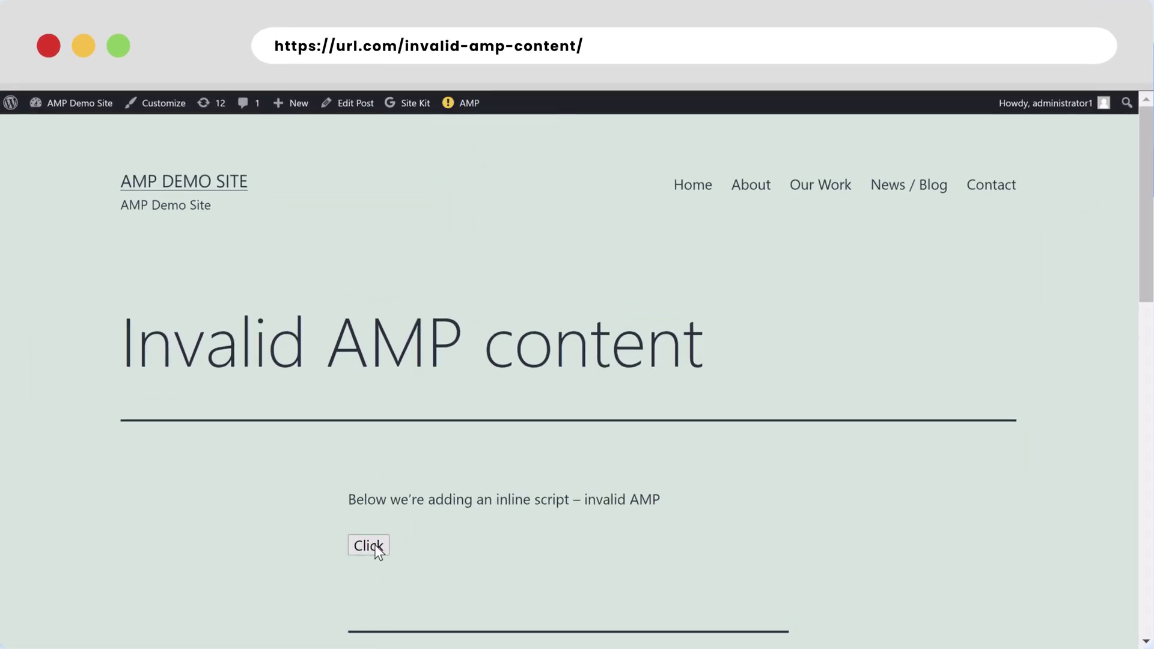
pyautogui.moveTo(468, 104)
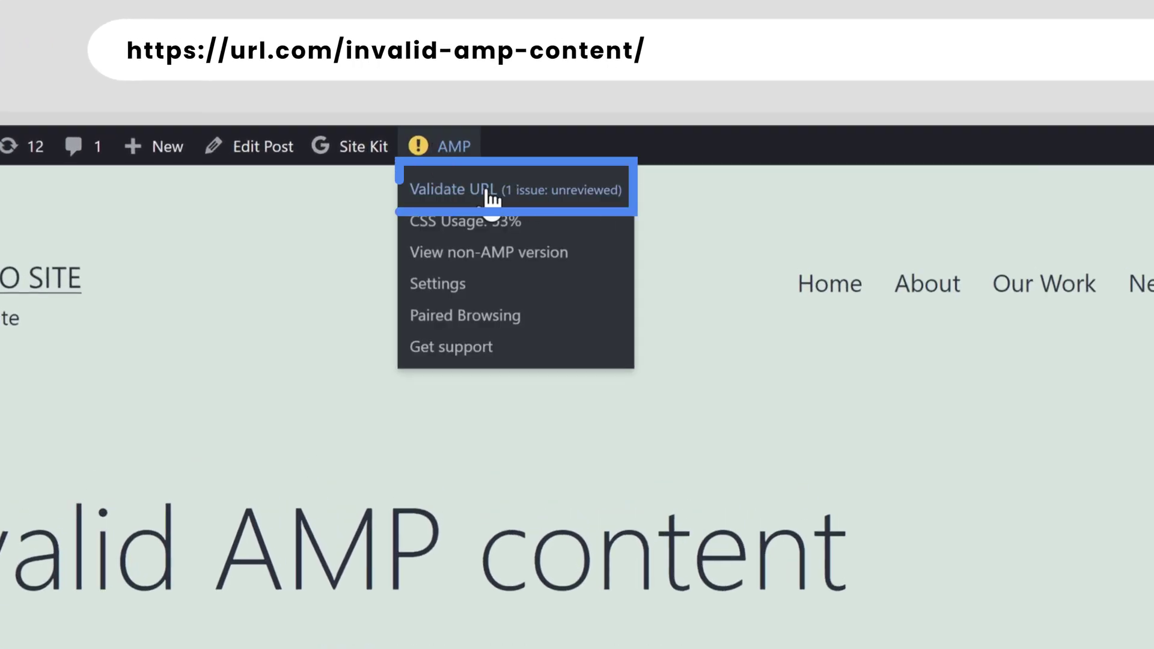
pyautogui.click(488, 195)
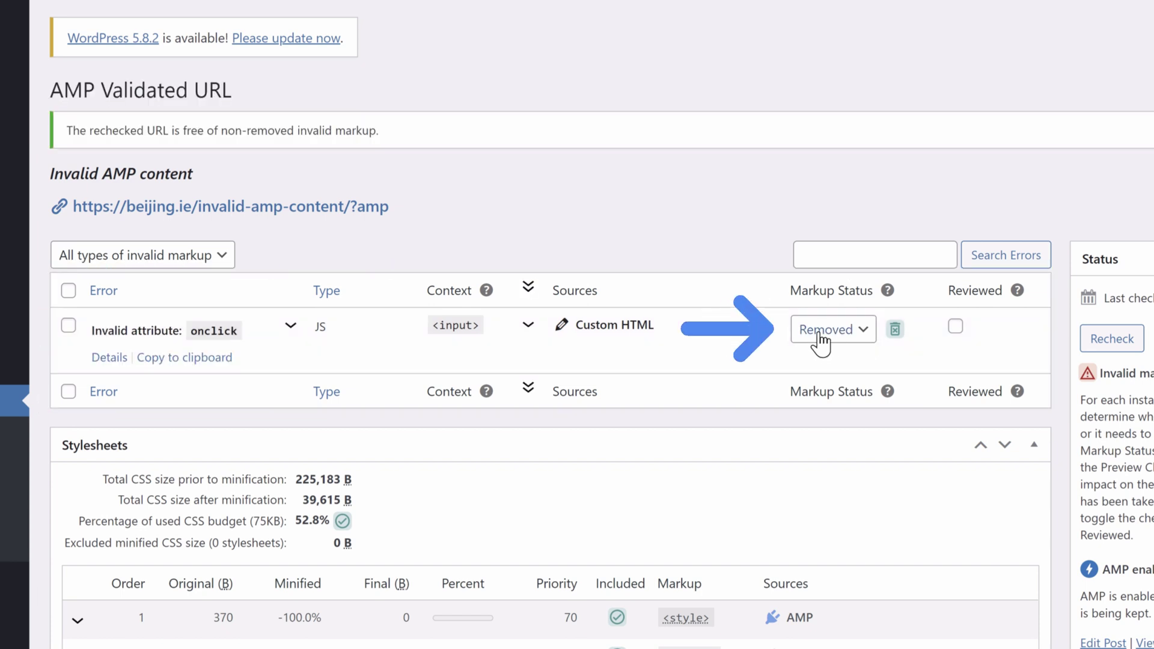
# - Set the onclick error's markup status to Kept, mark it Reviewed, and update
pyautogui.click(866, 332)
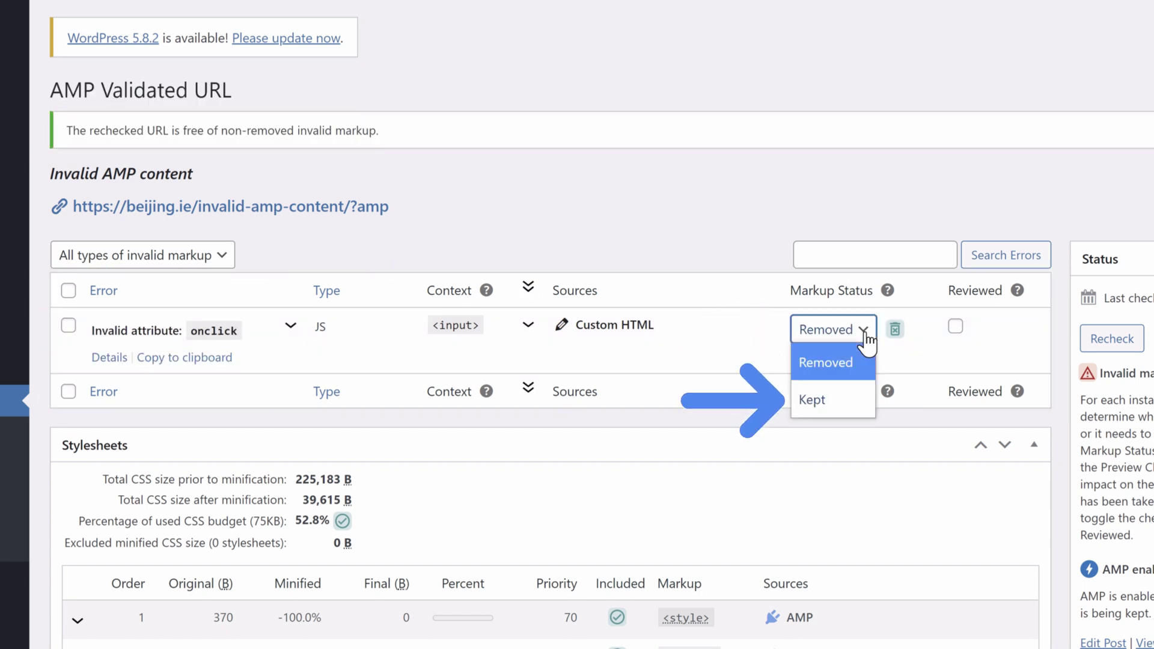
pyautogui.click(824, 399)
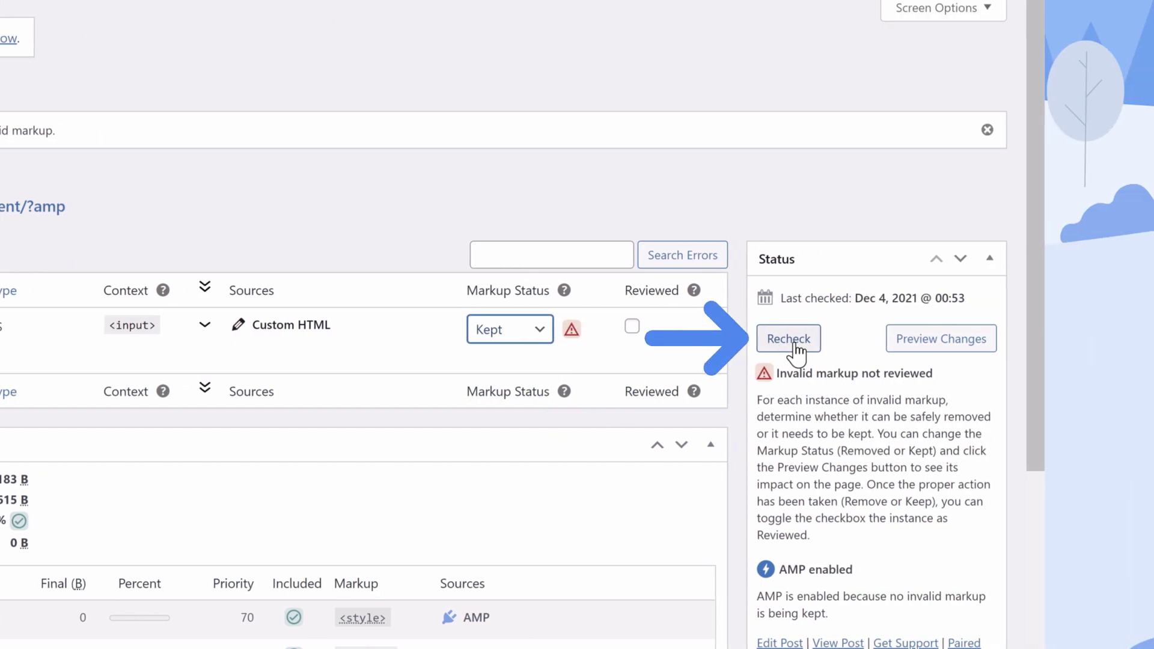
pyautogui.click(632, 327)
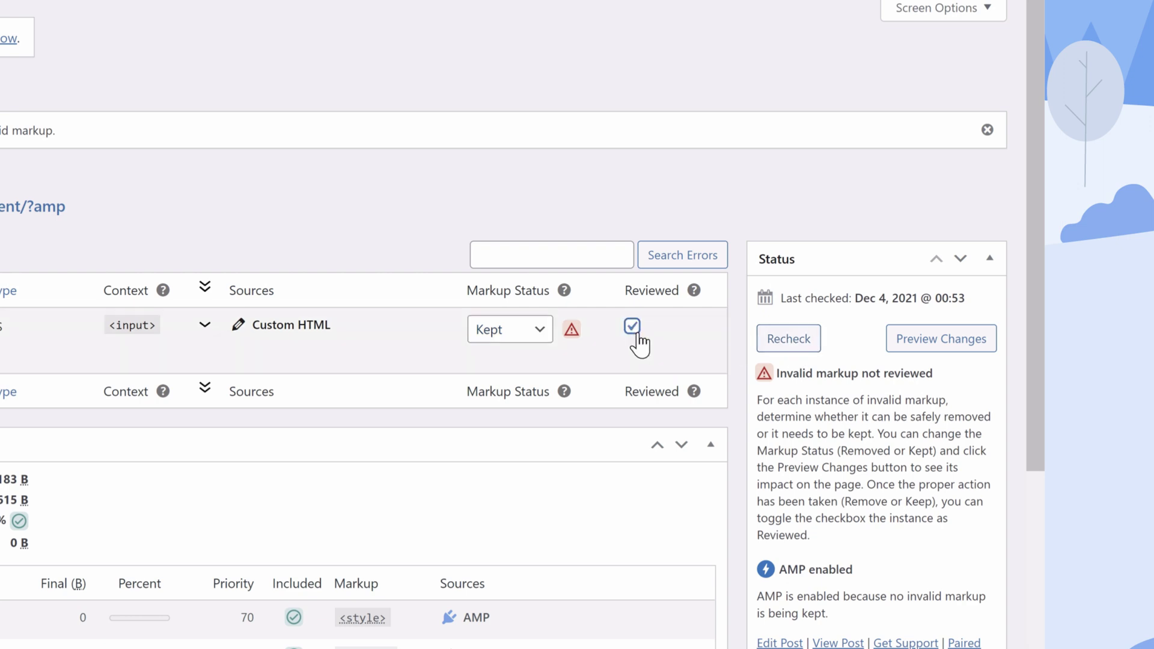
pyautogui.scroll(-5, 913, 448)
pyautogui.click(966, 416)
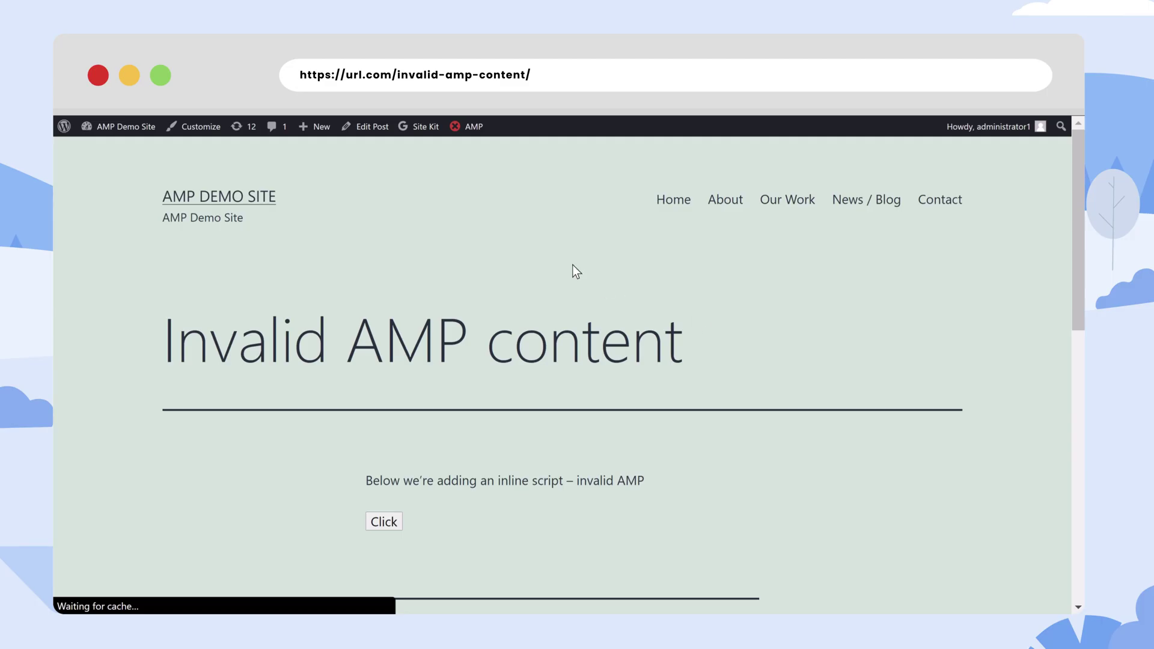
# - Test the post's Click button and dismiss the Button Clicked alert
pyautogui.scroll(-2, 572, 265)
pyautogui.click(397, 439)
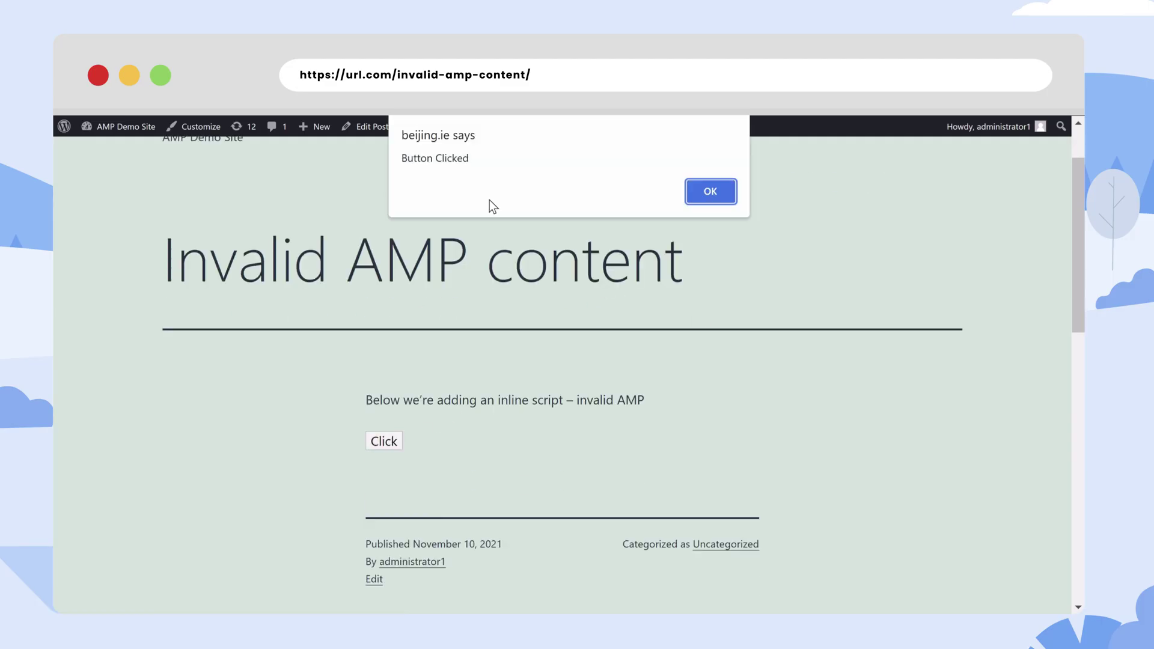
pyautogui.click(710, 192)
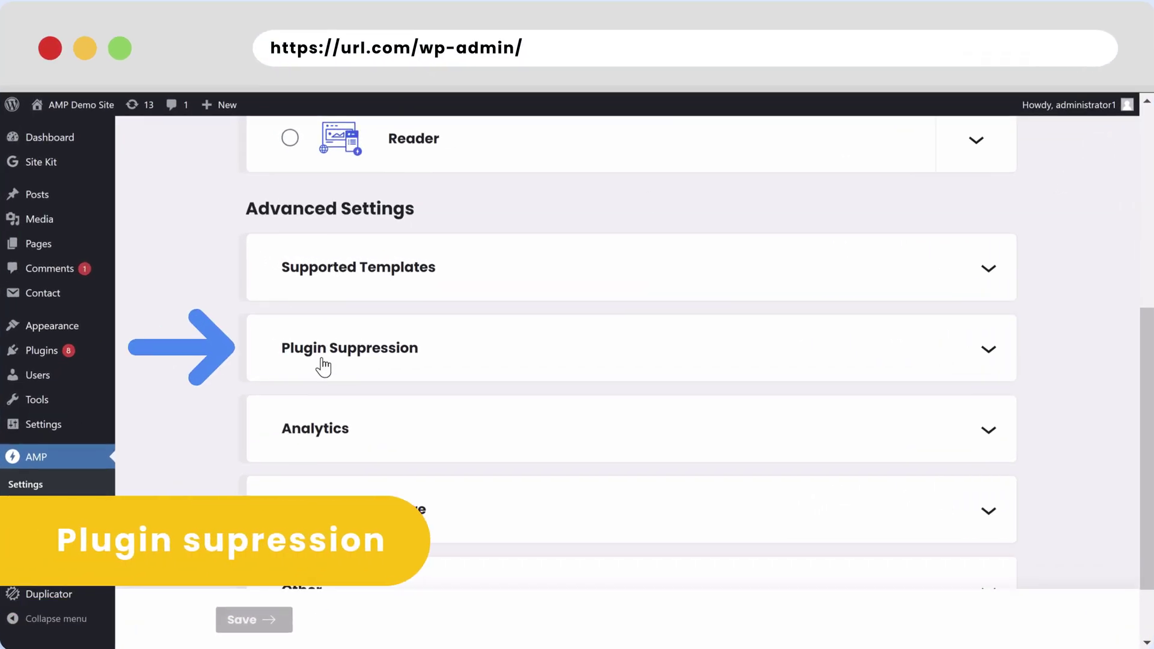
# - Under Plugin Suppression, set both Contact Form 7 and Duplicator to Suppressed
pyautogui.click(324, 365)
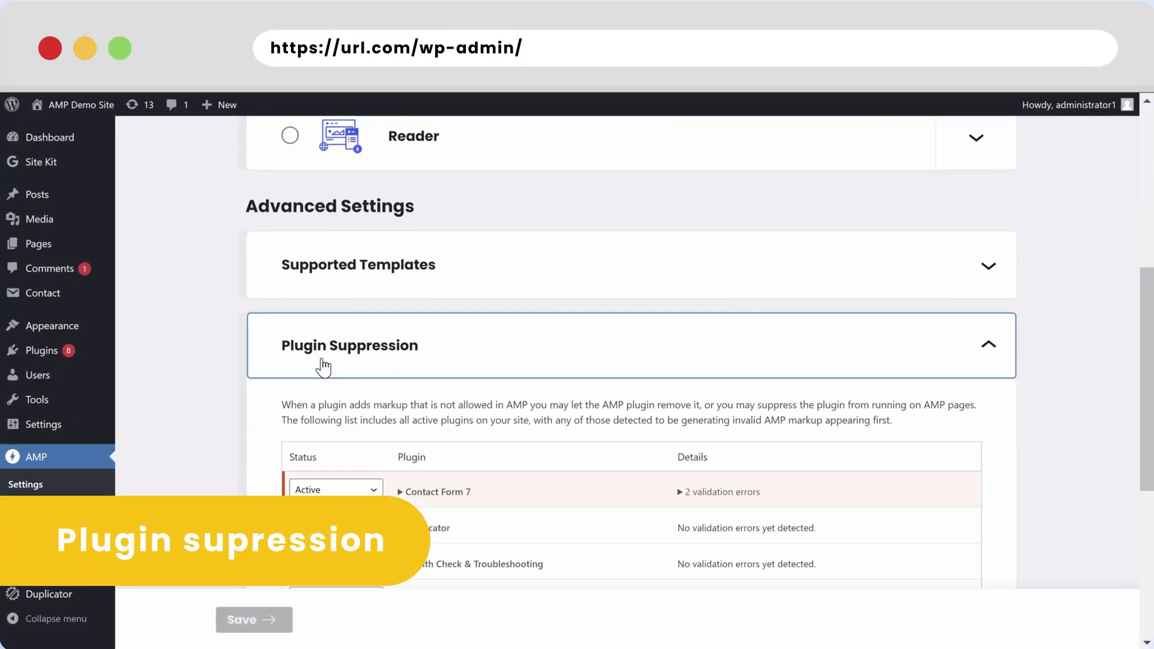
pyautogui.scroll(-3, 173, 428)
pyautogui.click(331, 314)
pyautogui.click(330, 367)
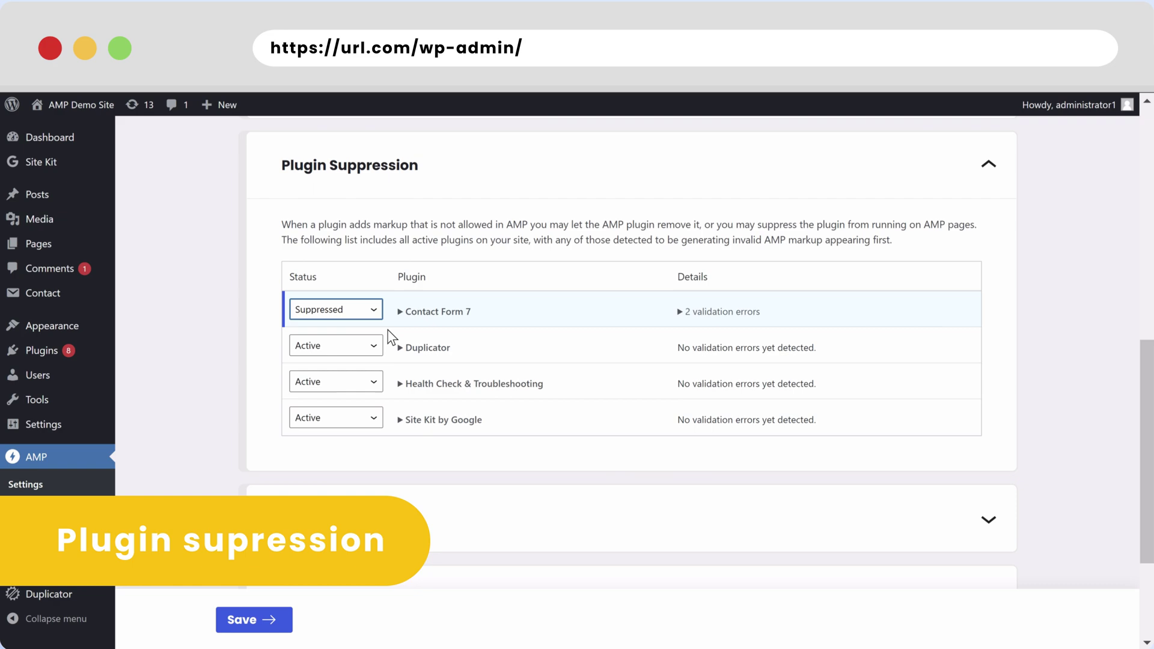
pyautogui.click(351, 348)
pyautogui.click(354, 398)
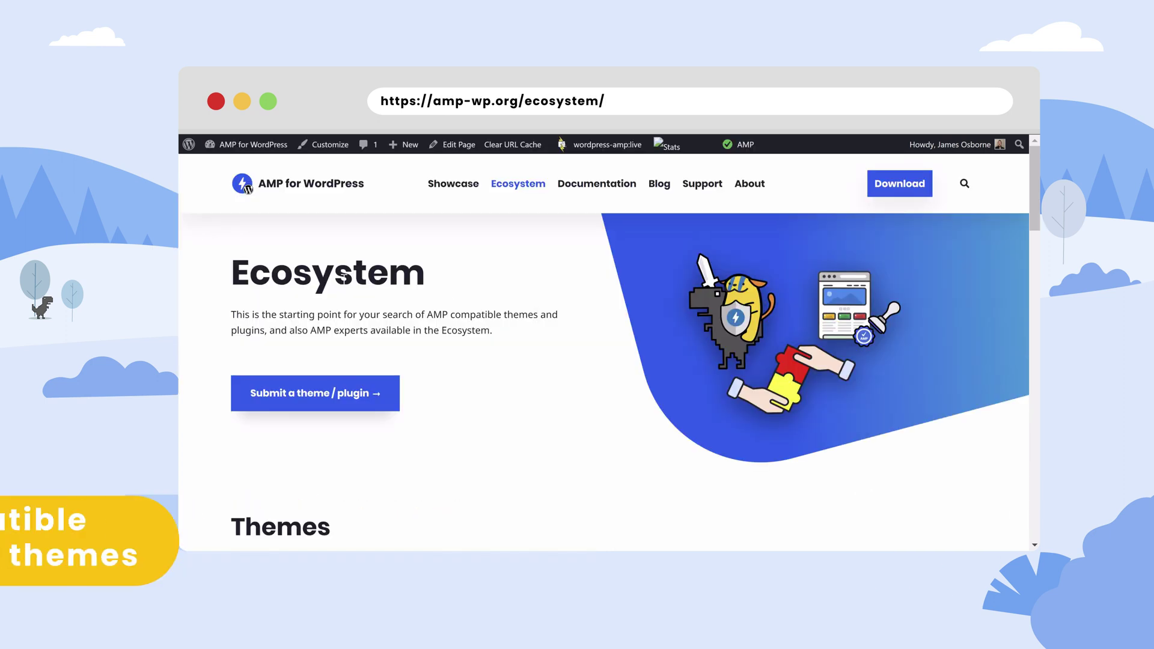
# - Scroll through the AMP Ecosystem directory of compatible themes and plugins
pyautogui.scroll(-8, 344, 276)
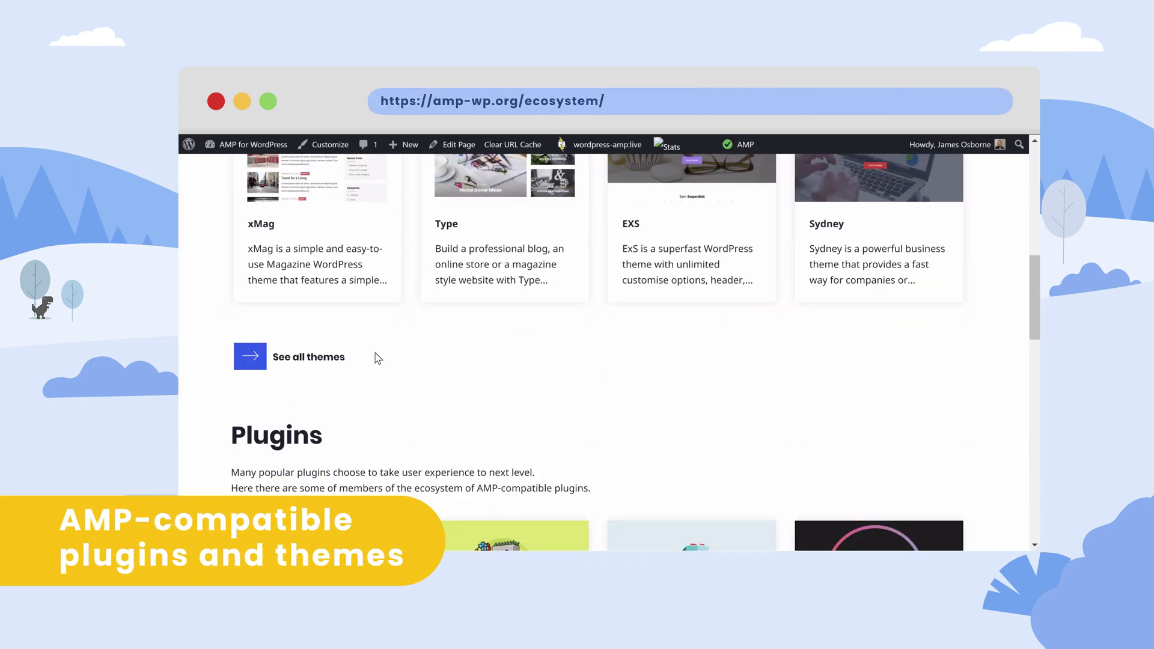
pyautogui.scroll(-7, 378, 358)
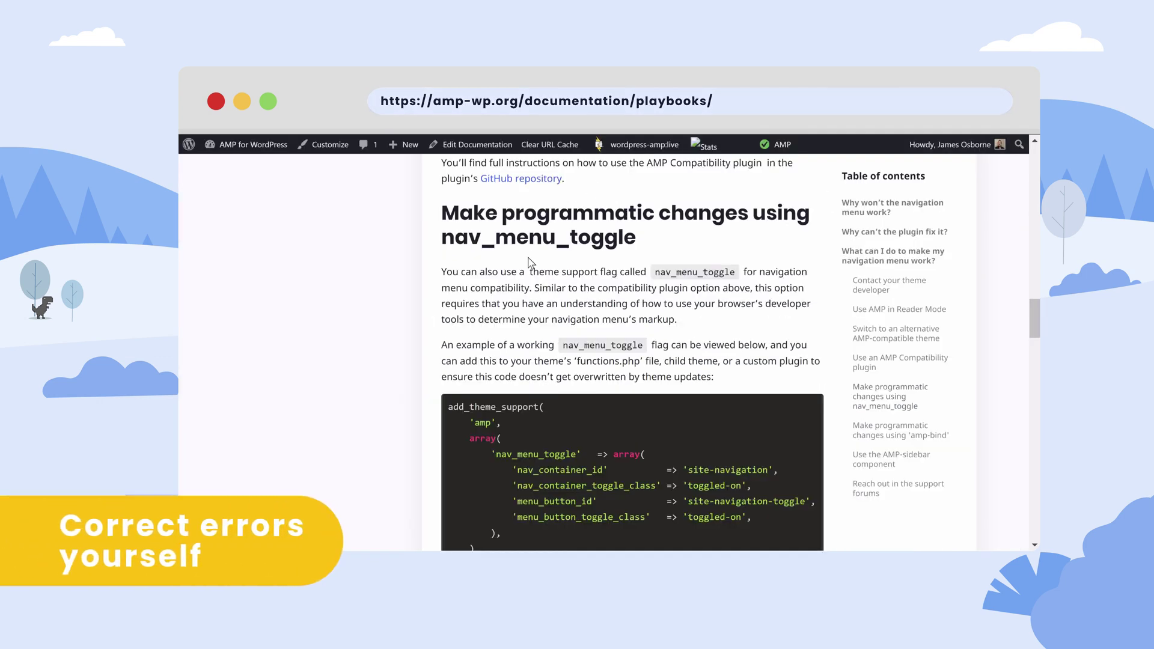
pyautogui.scroll(15, 510, 307)
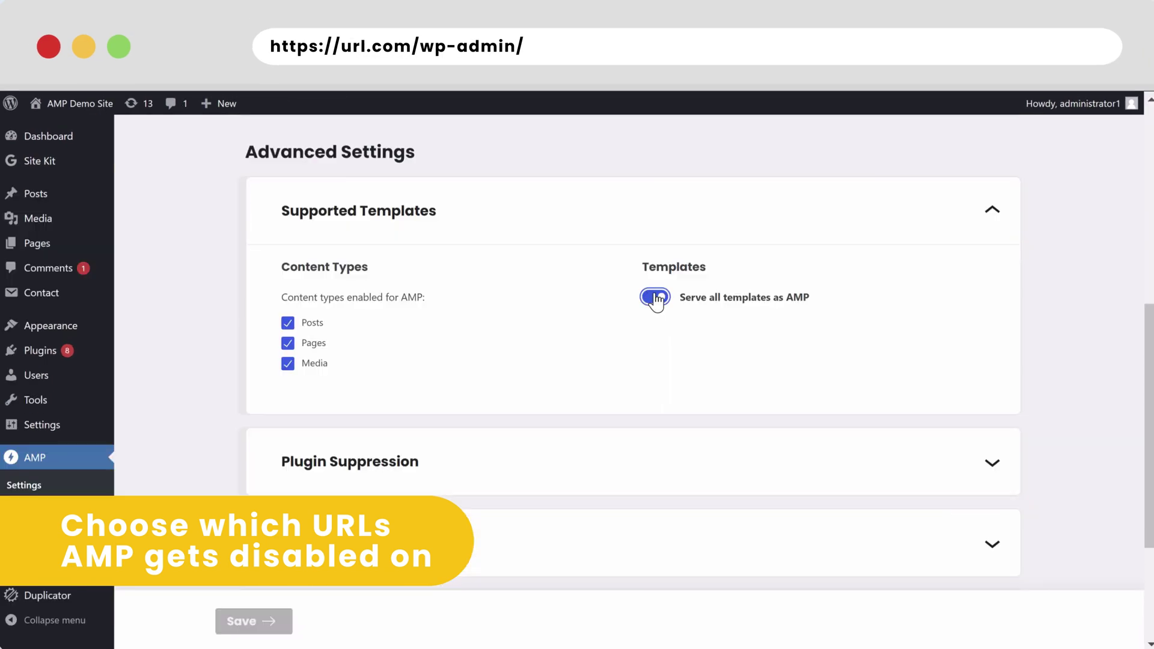
# - Toggle Serve all templates as AMP off to view the per-template checkboxes, then back on
pyautogui.click(655, 298)
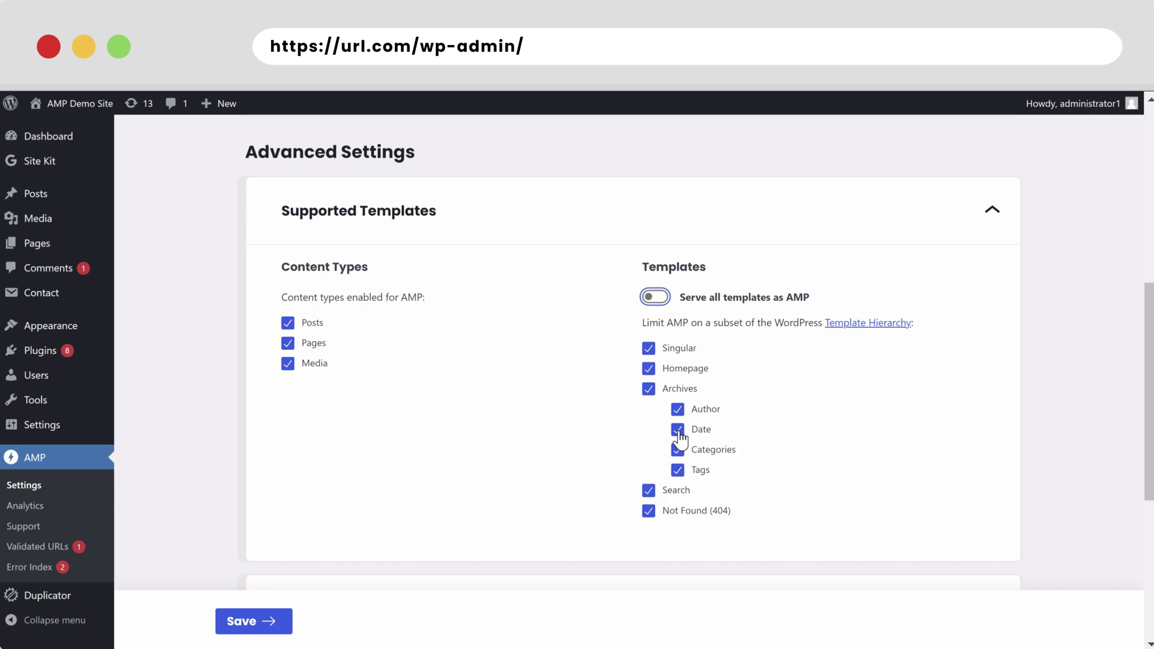
pyautogui.click(656, 298)
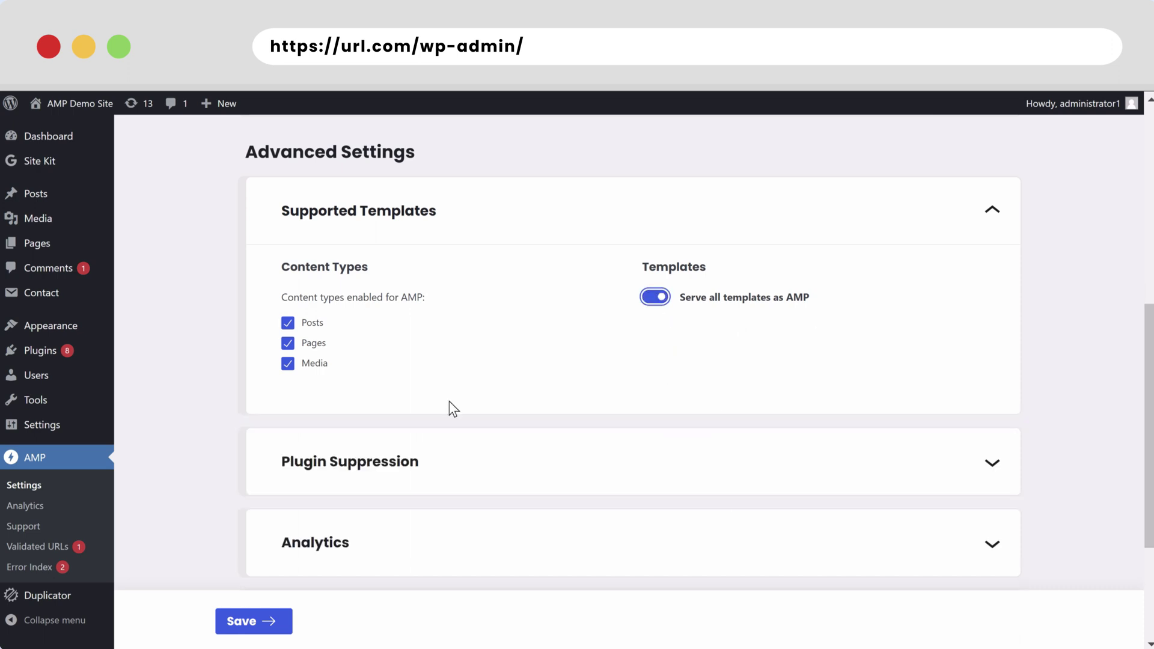